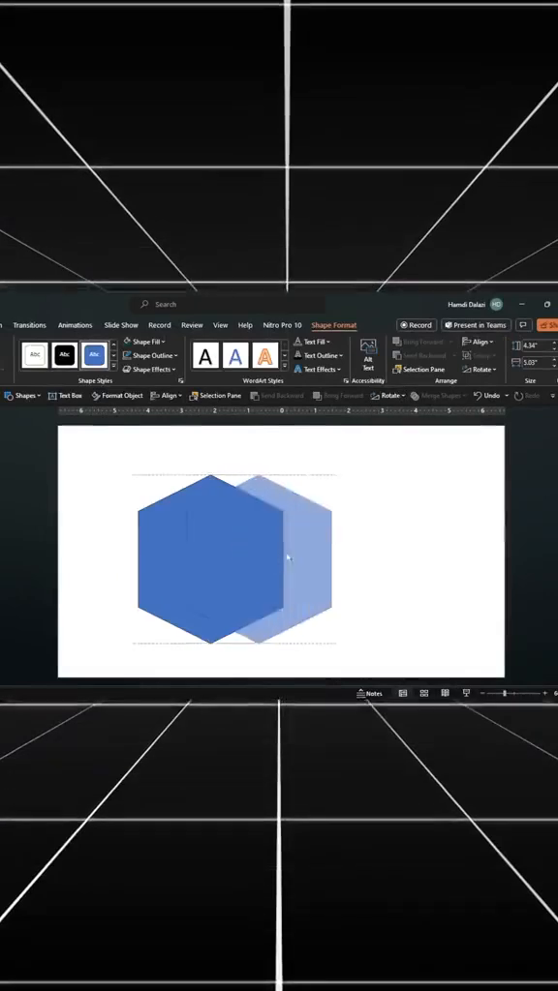
Step: Undo the accidental hexagon duplicate and send the photo behind the hexagon, sliding it left underneath
left_click_drag(287, 559, 287, 559)
key("ctrl+z")
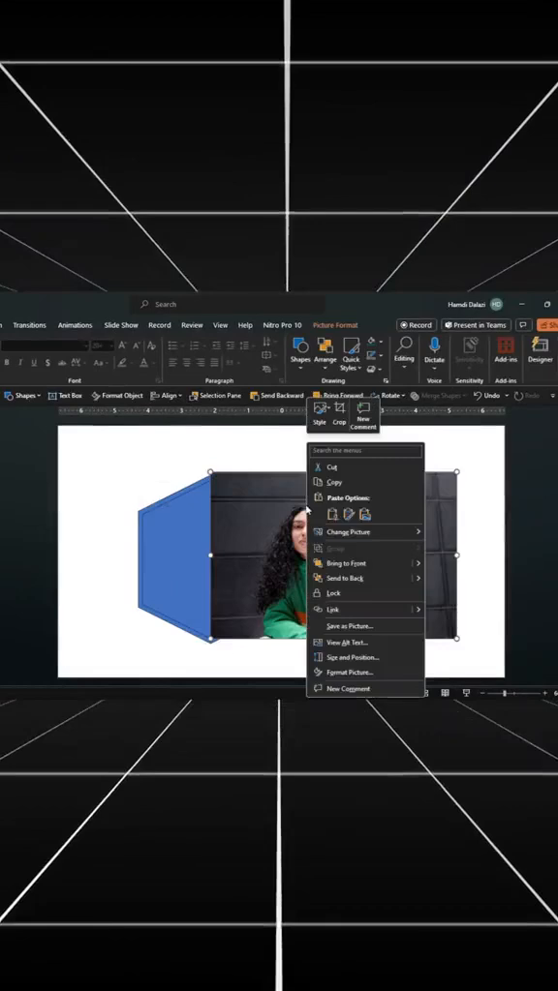
left_click(356, 577)
left_click_drag(377, 556, 246, 577)
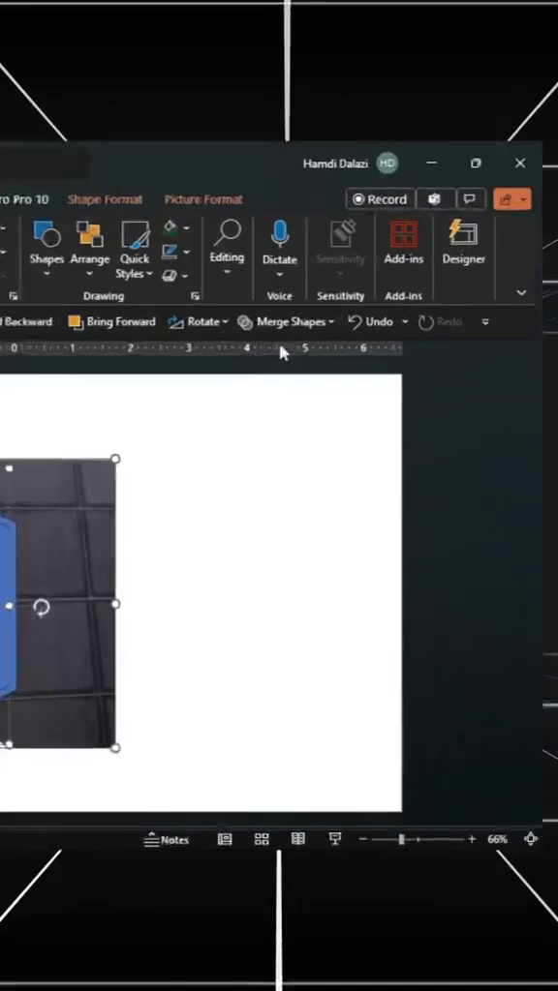
Step: Intersect the photo with the hexagon via Merge Shapes, then recrop so her face sits centred inside
left_click(440, 395)
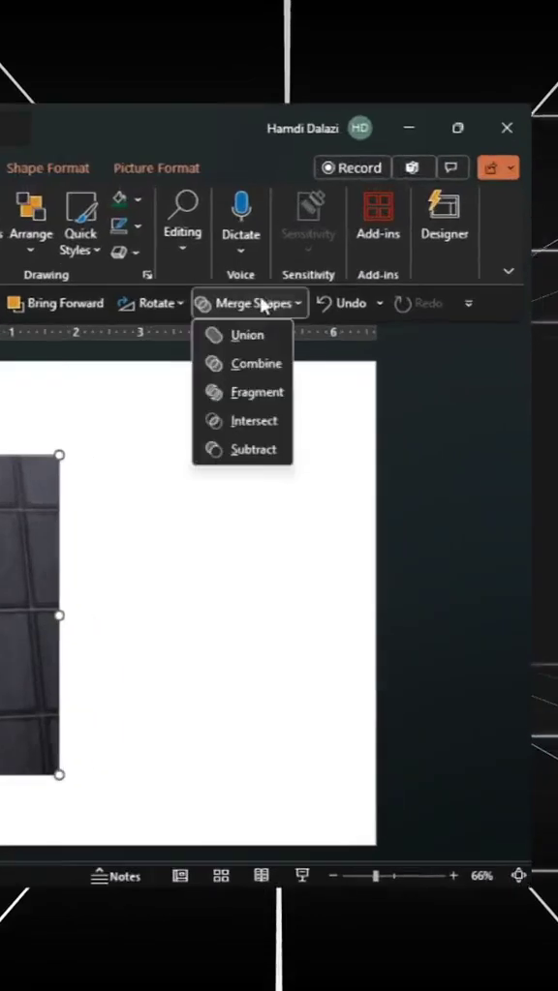
left_click(253, 420)
right_click(218, 542)
left_click(242, 513)
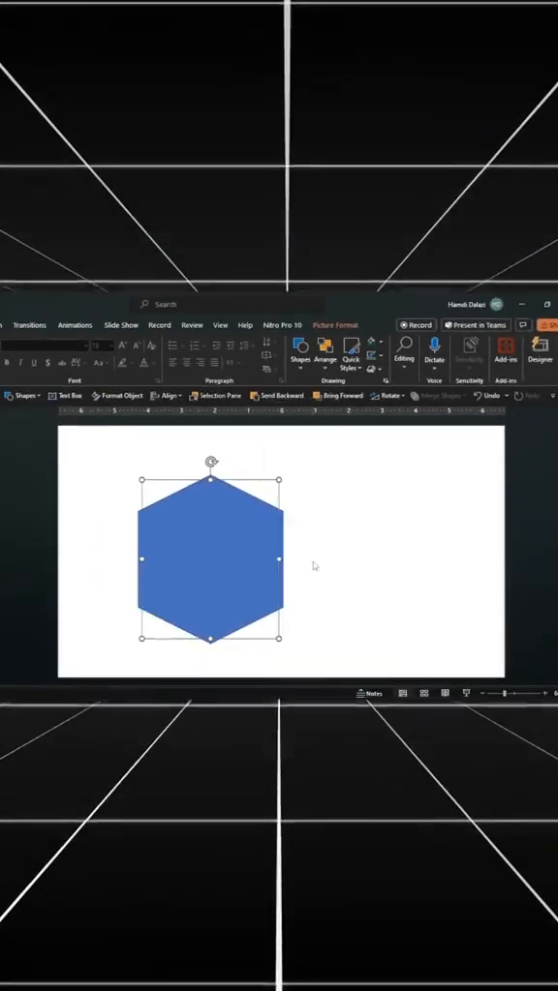
right_click(242, 542)
left_click(276, 581)
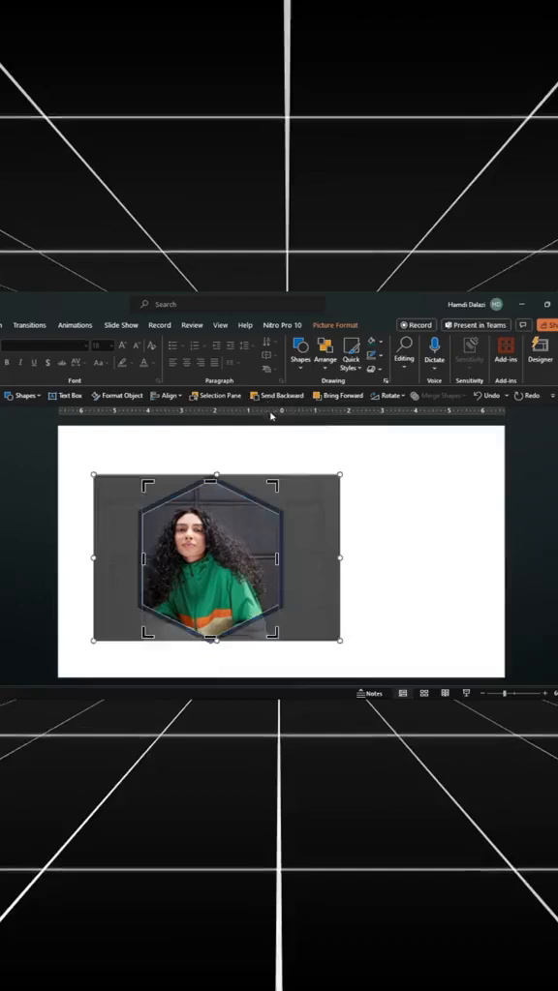
left_click(334, 576)
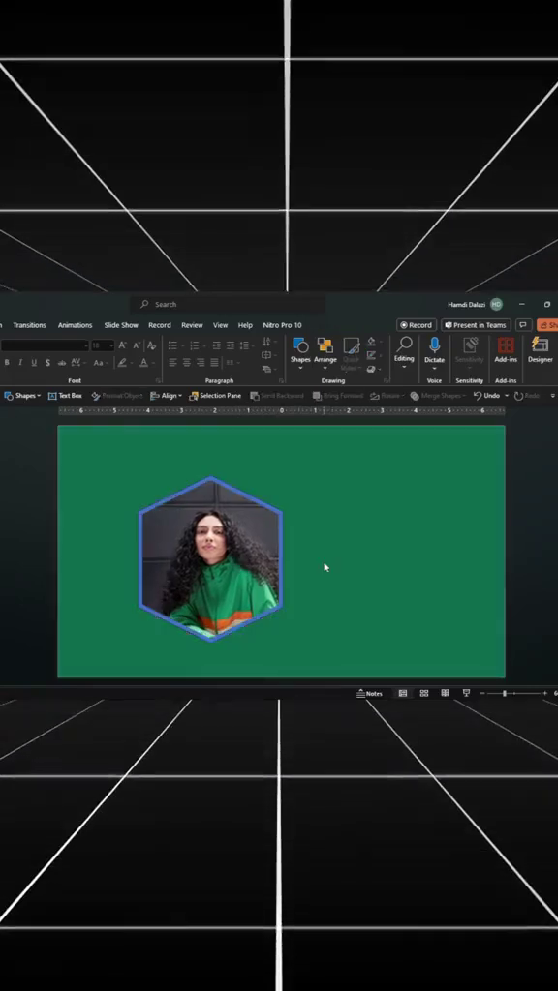
Step: Group the hexagon portrait with the green card and move it over the card's left edge
left_click(242, 547)
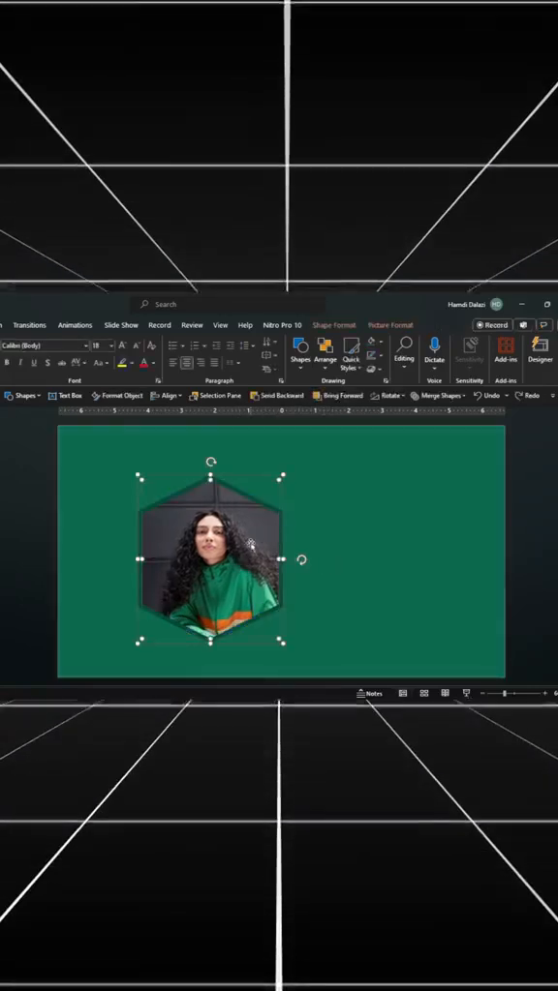
right_click(256, 547)
left_click(392, 395)
scroll(290, 542, "down", 3)
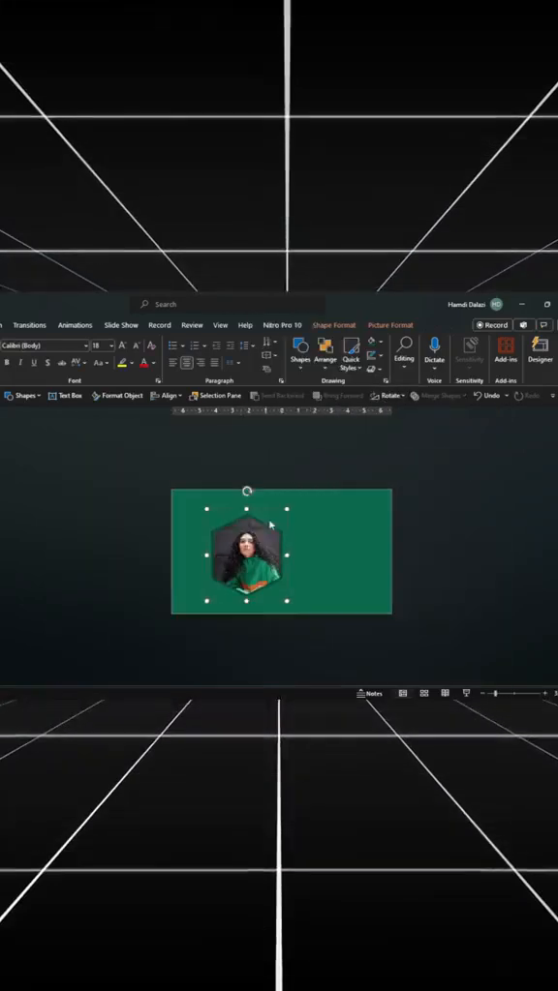
left_click_drag(281, 542, 237, 524)
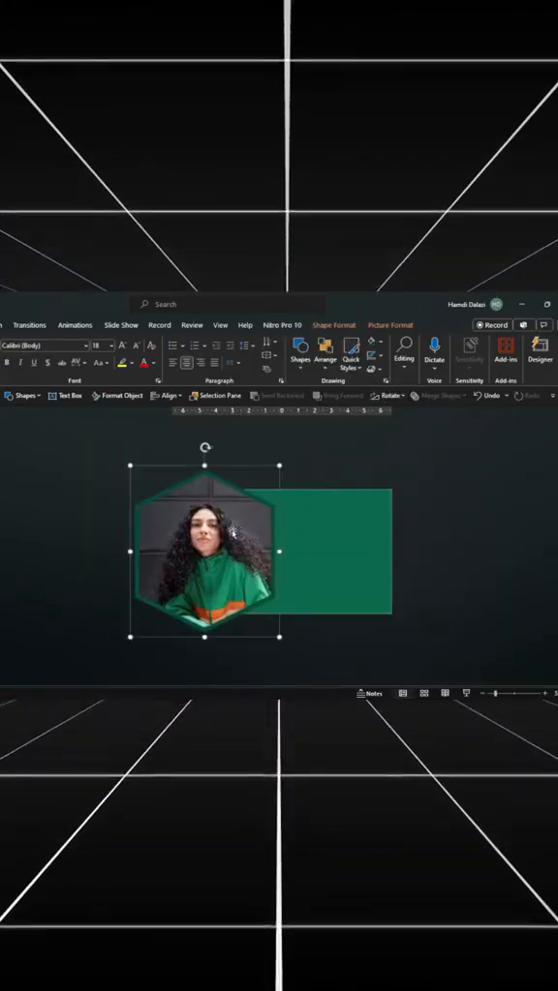
Step: Ungroup the portrait from the green card and start recropping it
right_click(234, 530)
left_click(385, 414)
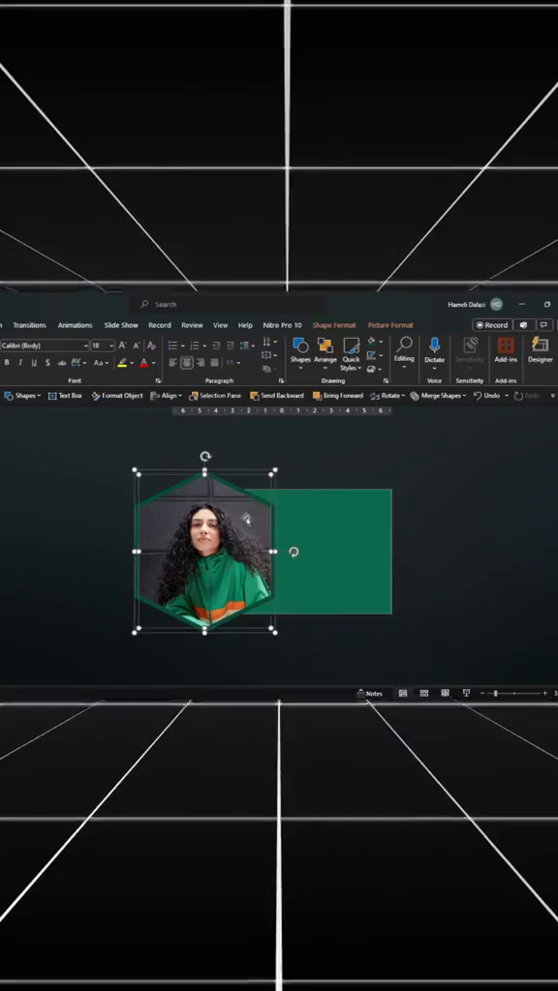
right_click(236, 435)
left_click(291, 504)
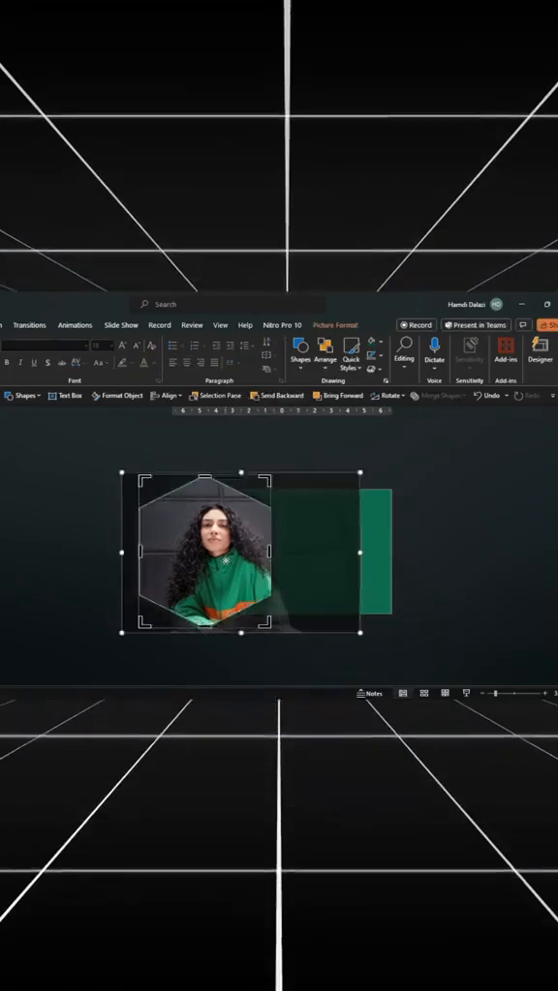
Step: Finish the crop, then give the profile text a Fly In animation coming from the left
left_click(301, 555)
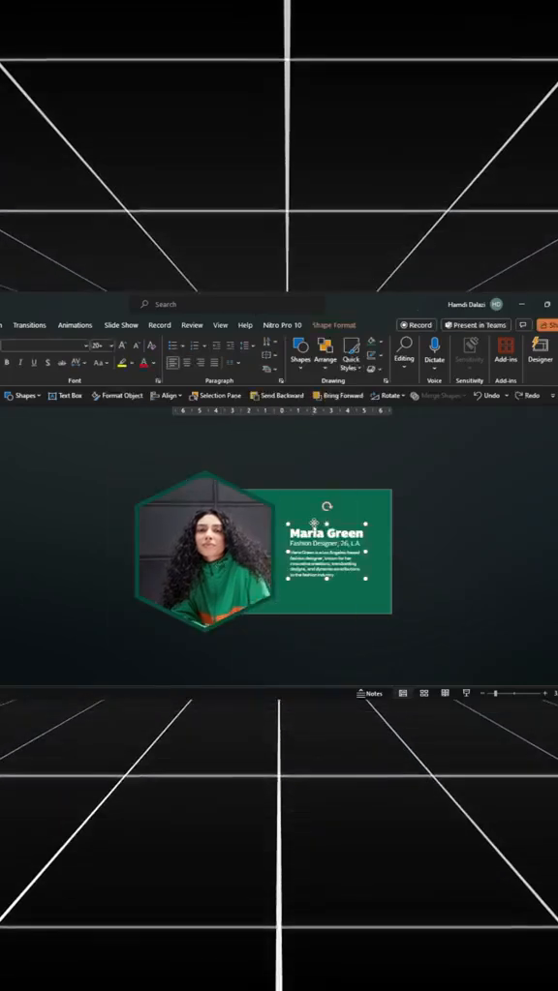
right_click(326, 542)
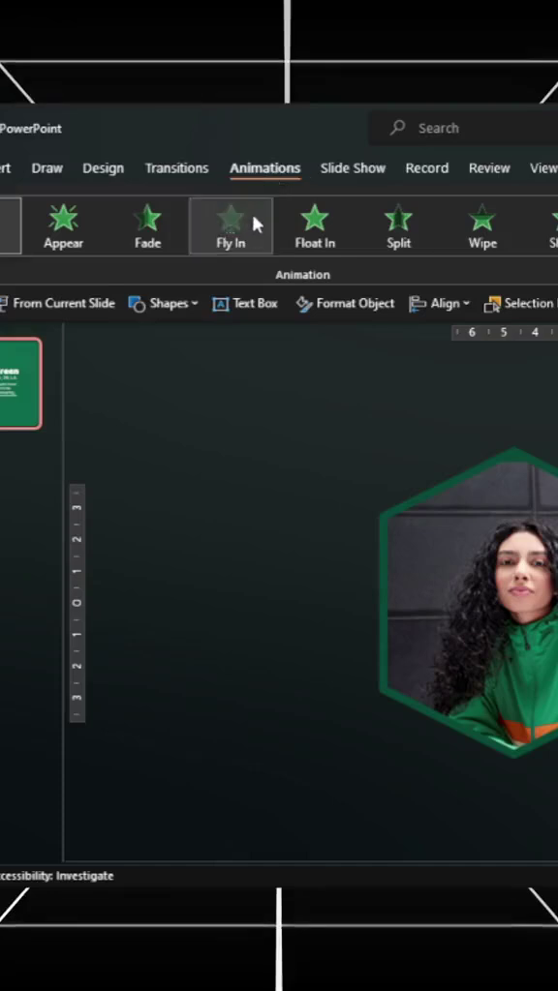
left_click(232, 228)
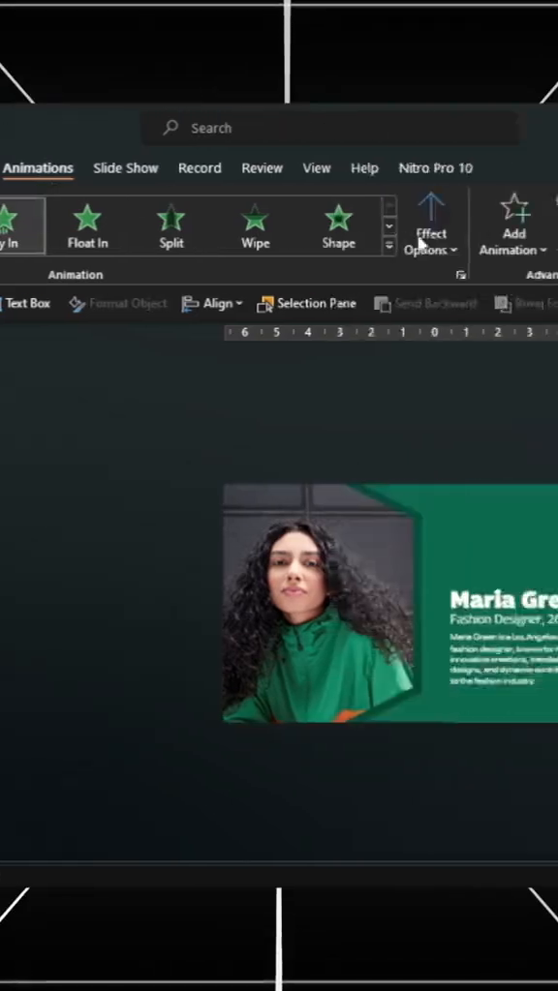
left_click(281, 222)
left_click(332, 416)
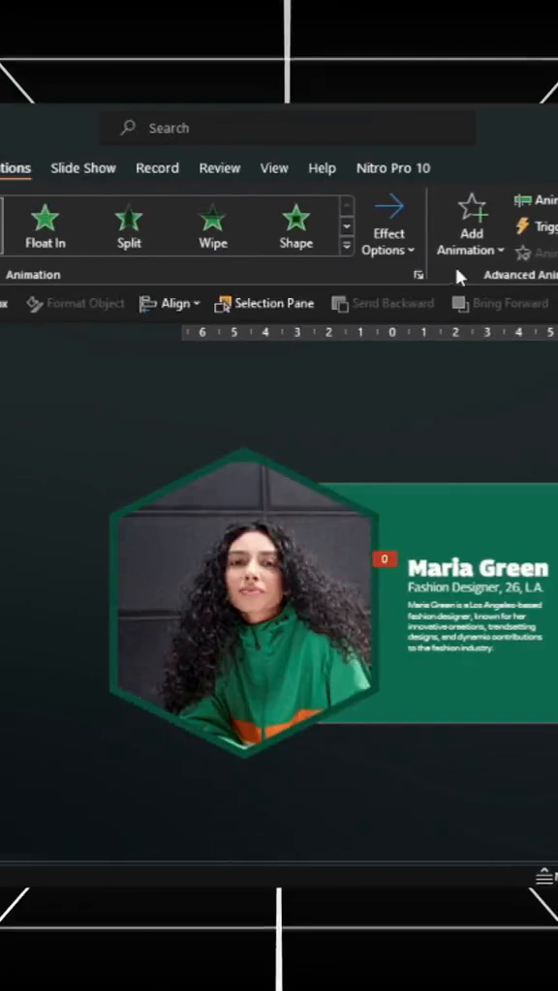
Step: Set the fly-in's Bounce end to 0.5 sec in the effect options dialog
left_click(417, 276)
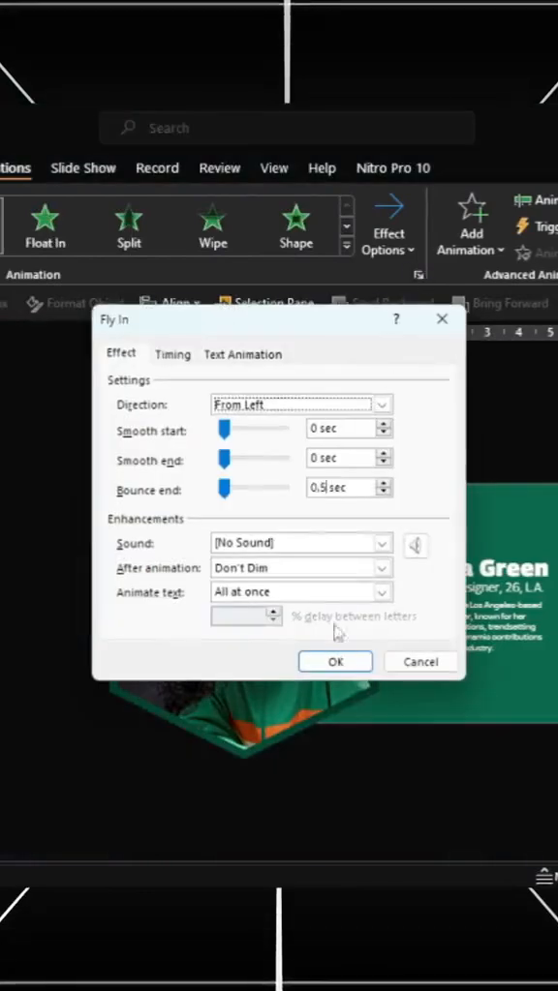
left_click(335, 661)
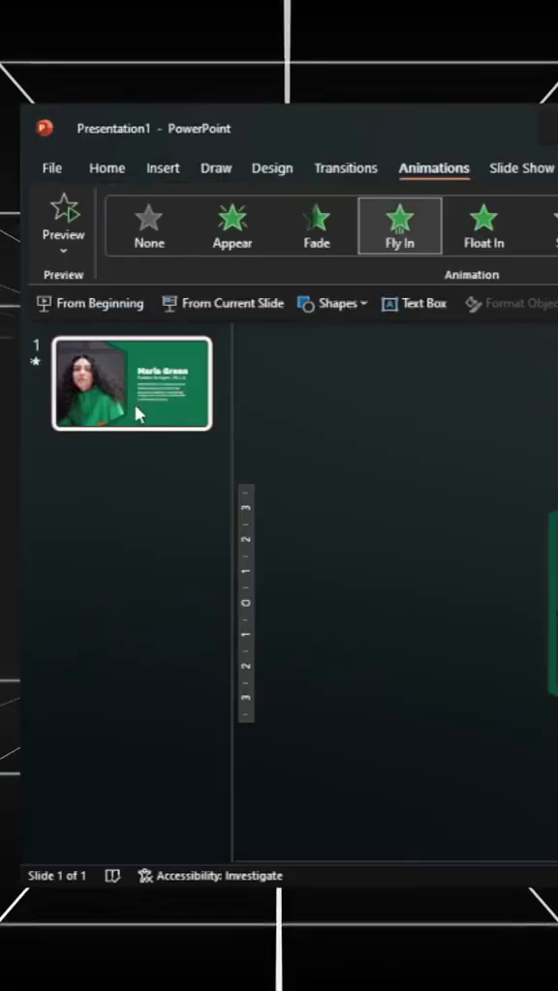
Step: Duplicate the slide, delete the profile text on slide 1 and crop the portrait to a small area
key("ctrl+d")
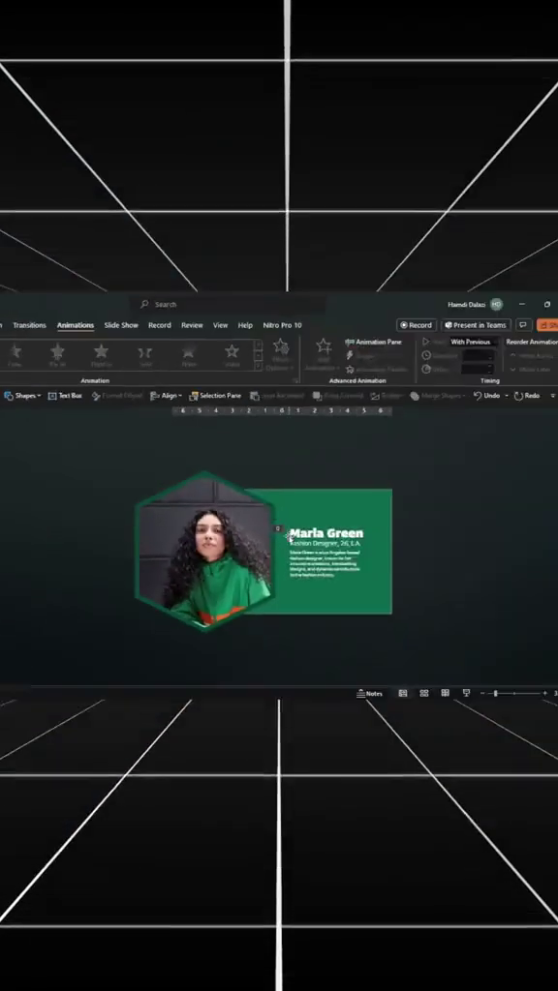
key("Delete")
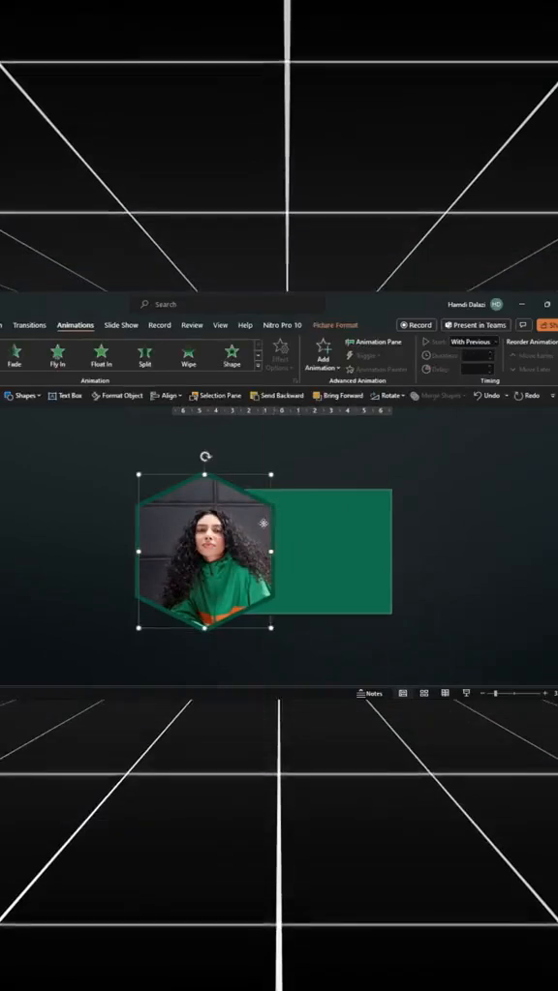
right_click(263, 523)
left_click(300, 503)
left_click_drag(271, 475, 259, 540)
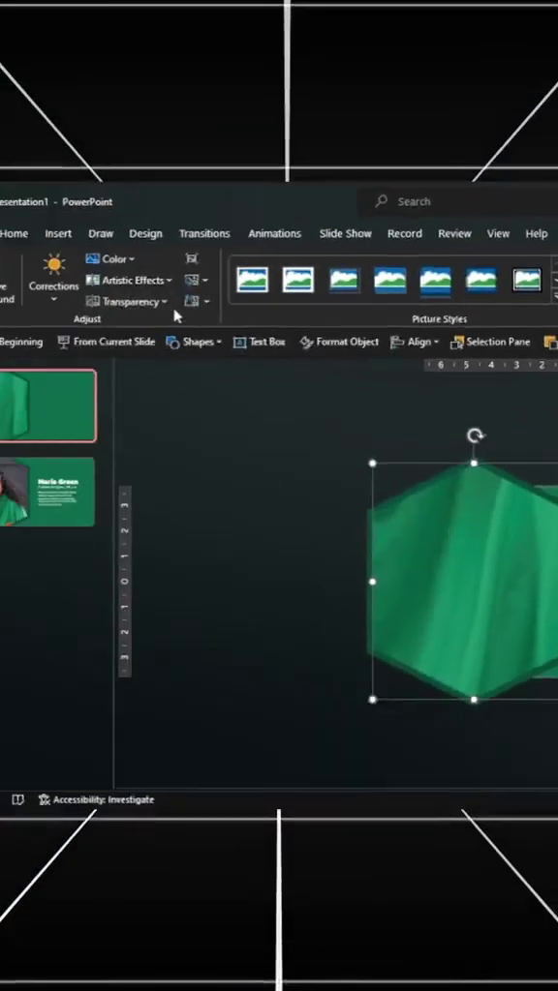
Step: Make the portrait semi-transparent and shrink the hexagon to a tiny shape, ready for Transitions
left_click(130, 301)
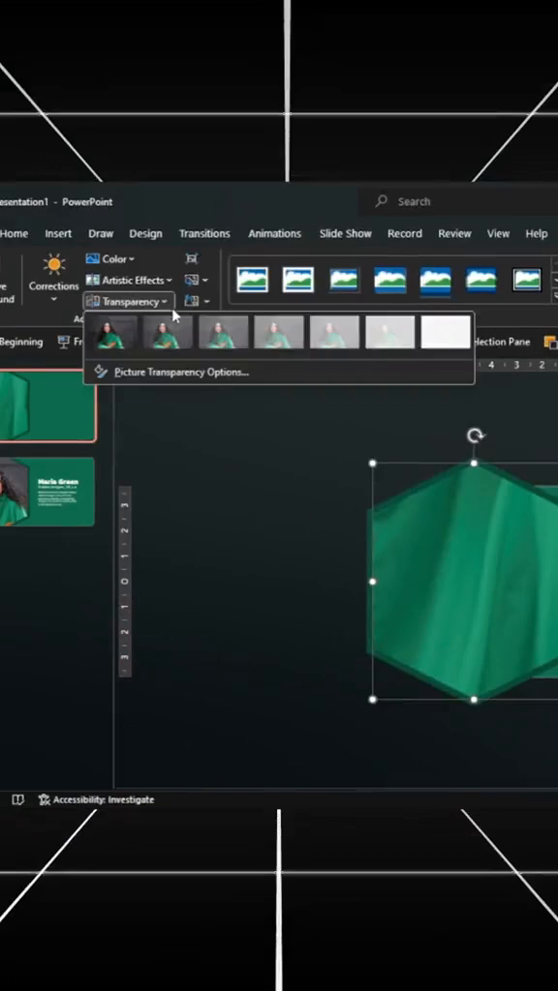
left_click(329, 334)
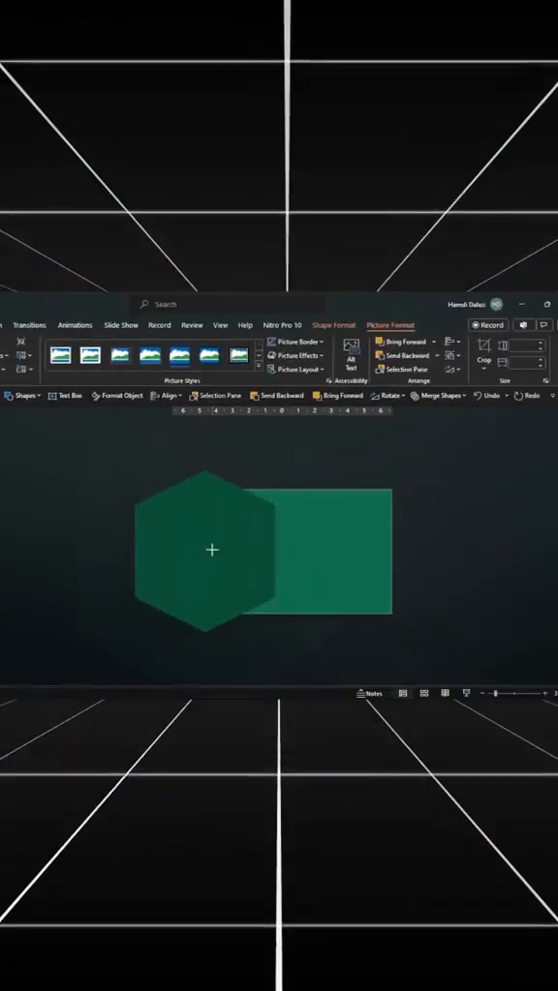
left_click(215, 545)
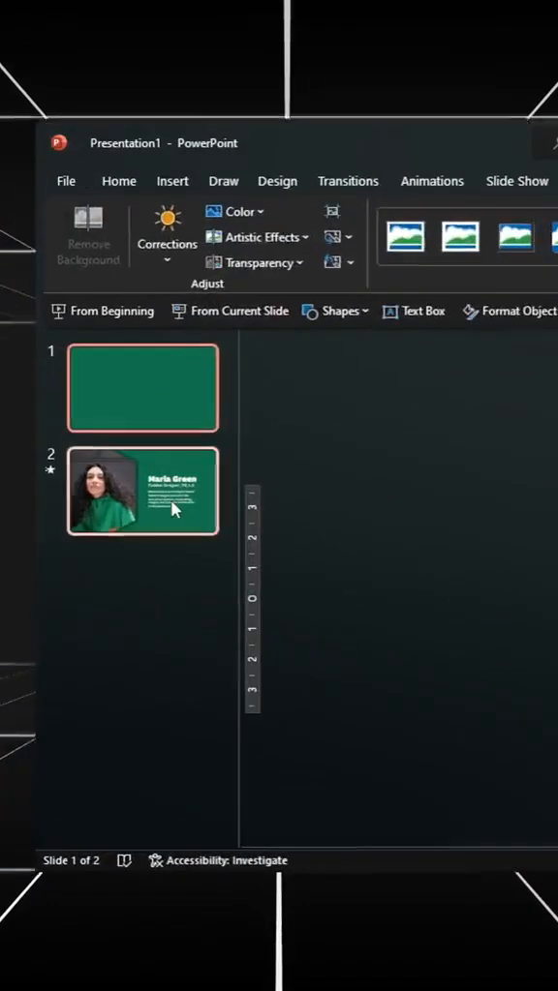
left_click(348, 182)
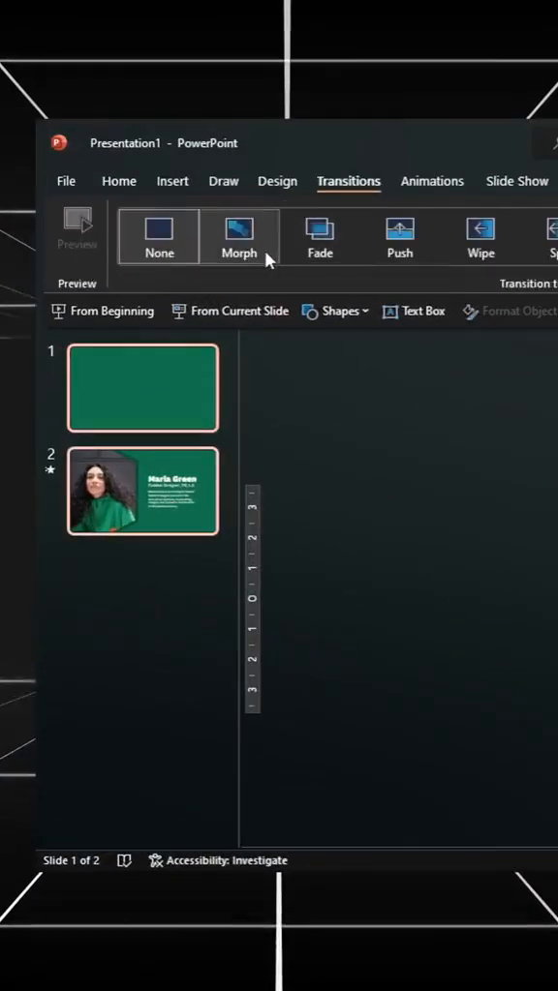